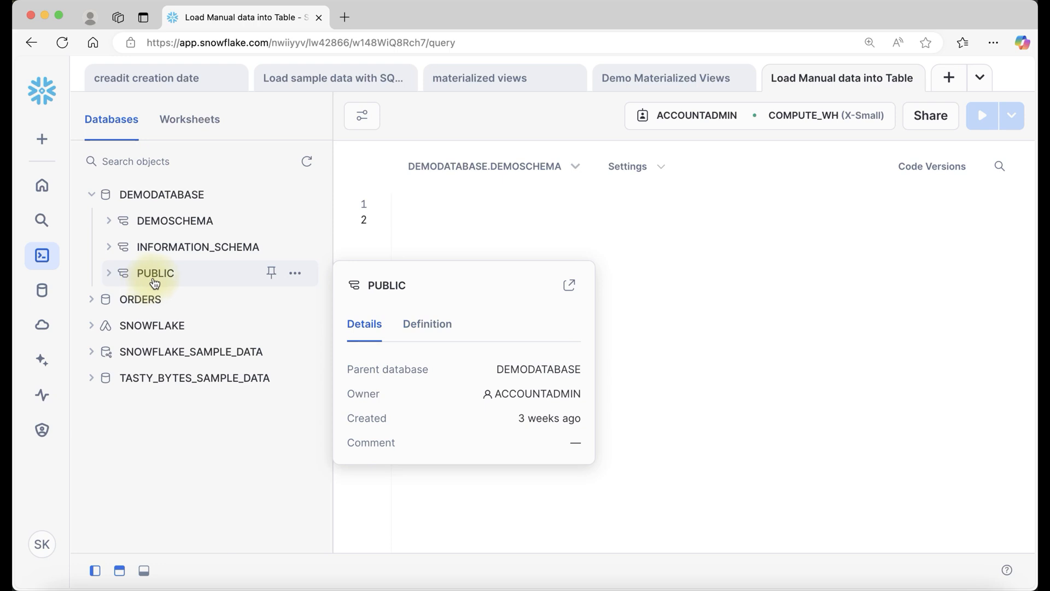
- Start loading data into the PUBLIC schema of DEMODATABASE
{"action": "left_click", "coordinate": [166, 280]}
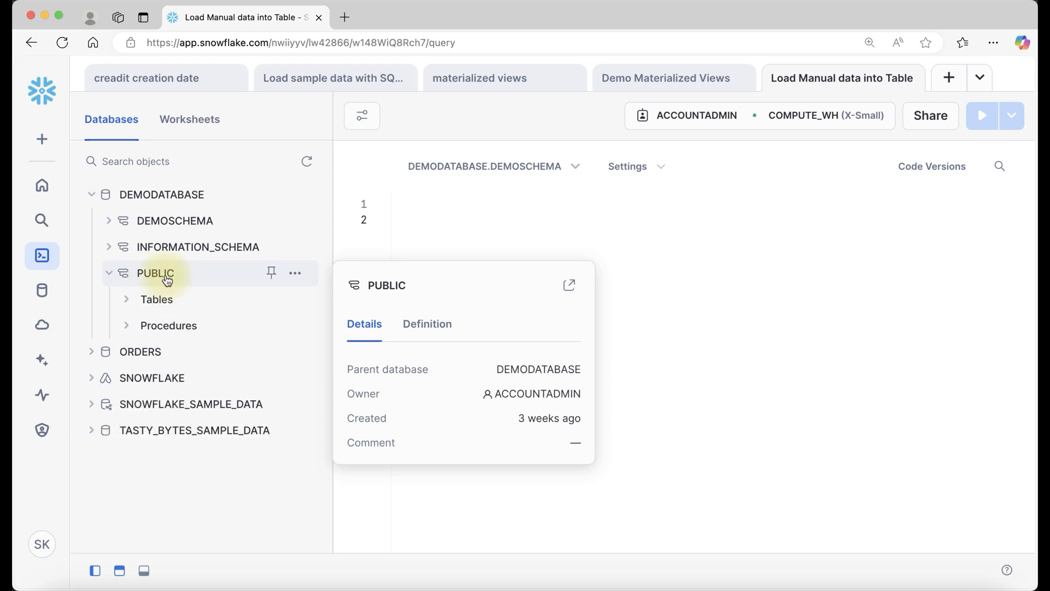
{"action": "left_click", "coordinate": [298, 275]}
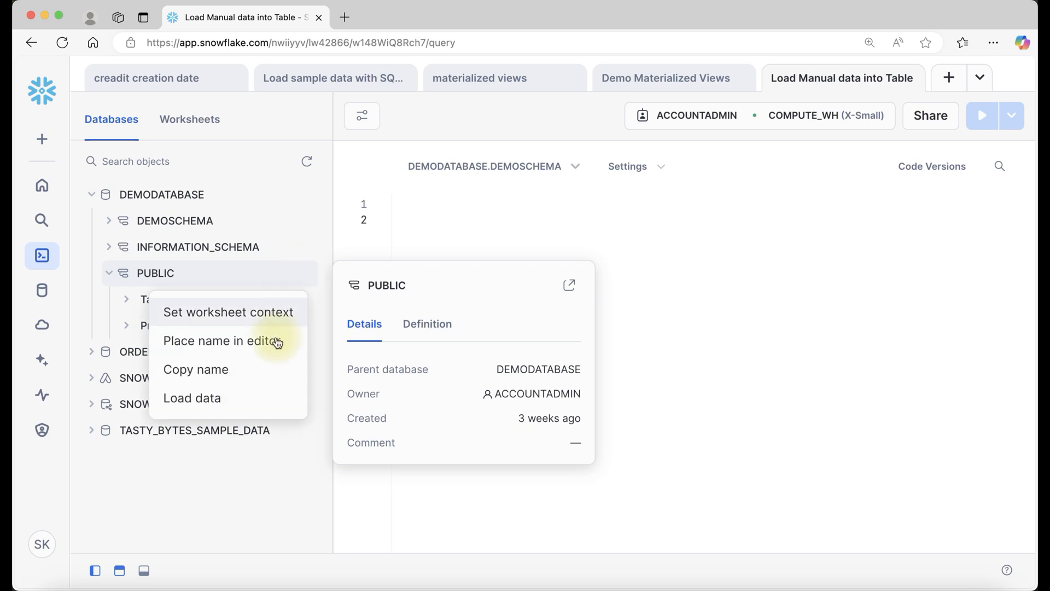
{"action": "left_click", "coordinate": [219, 404]}
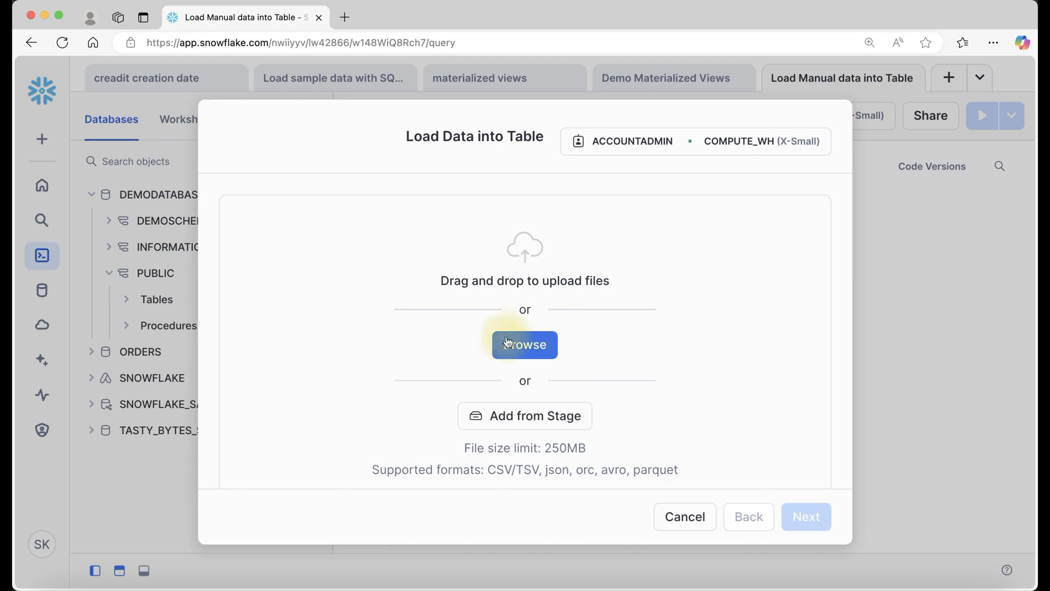
- Choose JC-202411-citibike-tripdata.csv from the Documents folder as the file to upload
{"action": "left_click", "coordinate": [538, 349]}
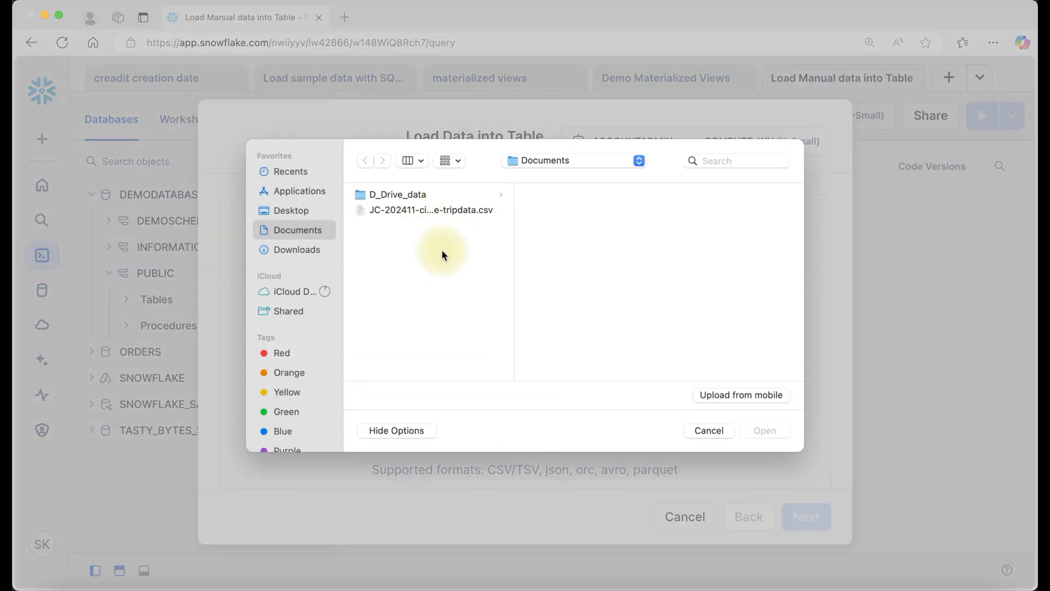
{"action": "left_click", "coordinate": [445, 211]}
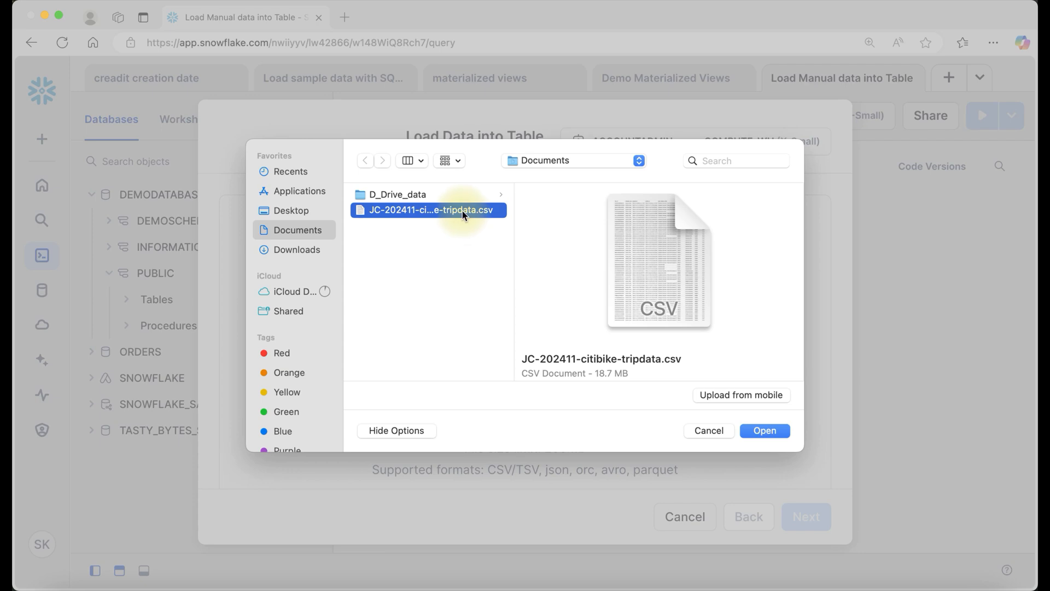
{"action": "left_click", "coordinate": [764, 431]}
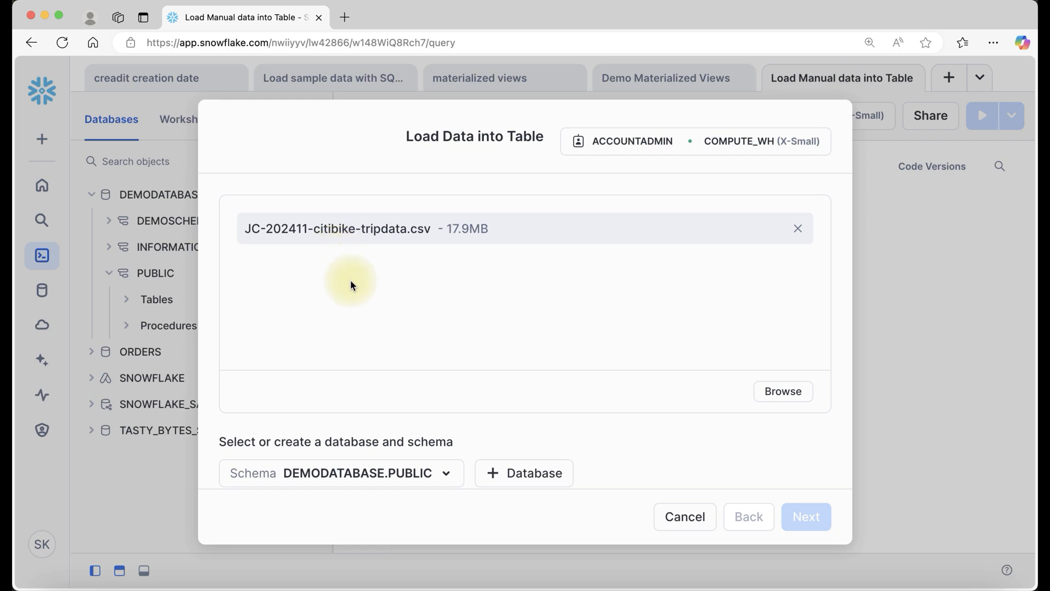
- Set the load target to a new table named tblcitybiketripdata in DEMODATABASE.PUBLIC and proceed to the schema settings
{"action": "scroll", "coordinate": [350, 285], "scroll_direction": "down", "scroll_amount": 5}
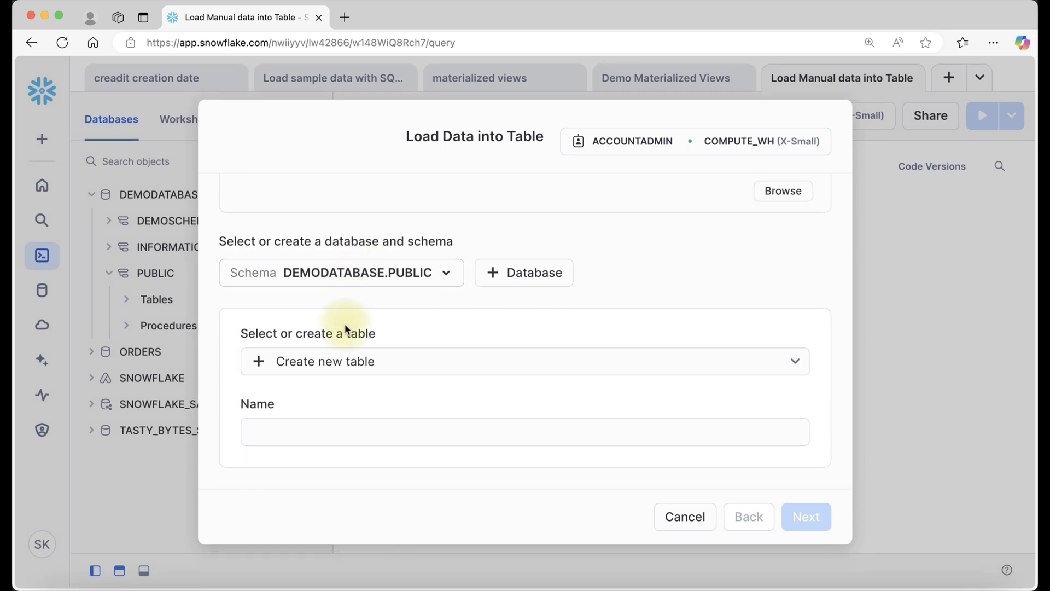
{"action": "left_click", "coordinate": [375, 374]}
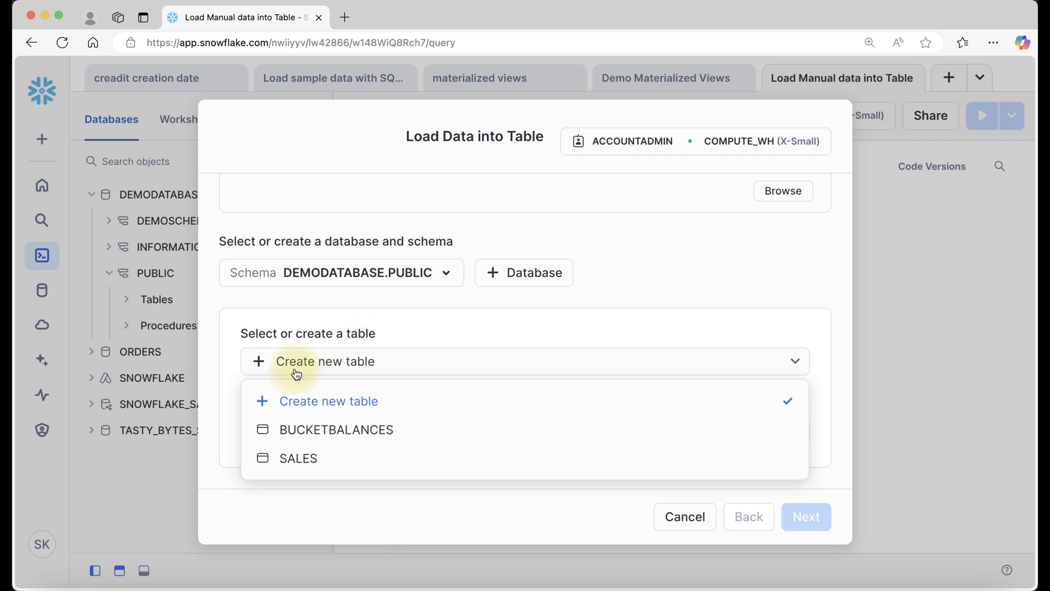
{"action": "left_click", "coordinate": [444, 328]}
{"action": "left_click", "coordinate": [284, 438]}
{"action": "type", "text": "tbl_lc"}
{"action": "key", "text": "BackSpace"}
{"action": "key", "text": "BackSpace"}
{"action": "key", "text": "BackSpace"}
{"action": "key", "text": "BackSpace"}
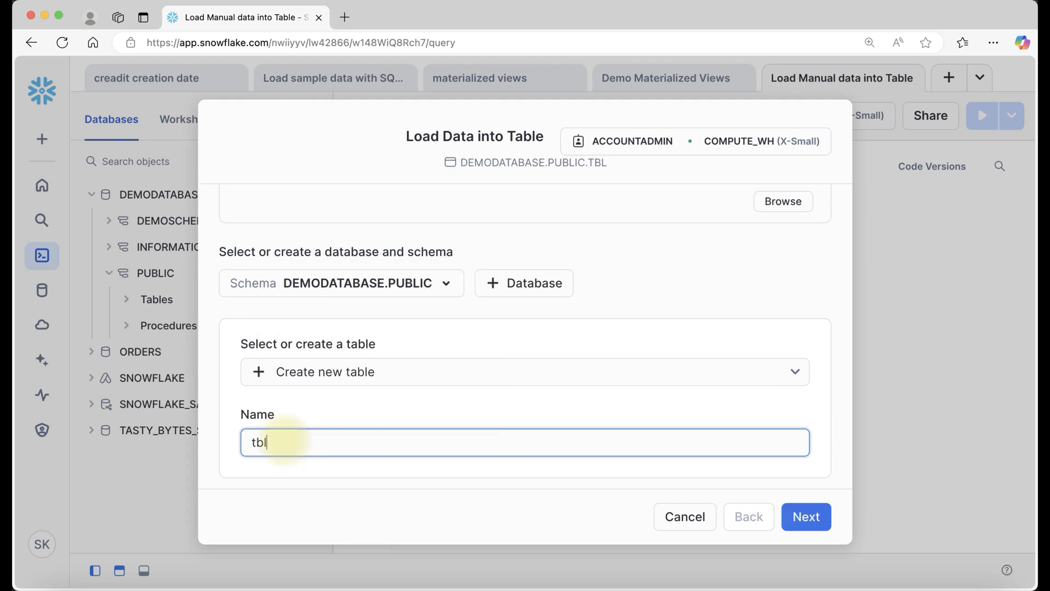
{"action": "type", "text": "lcity"}
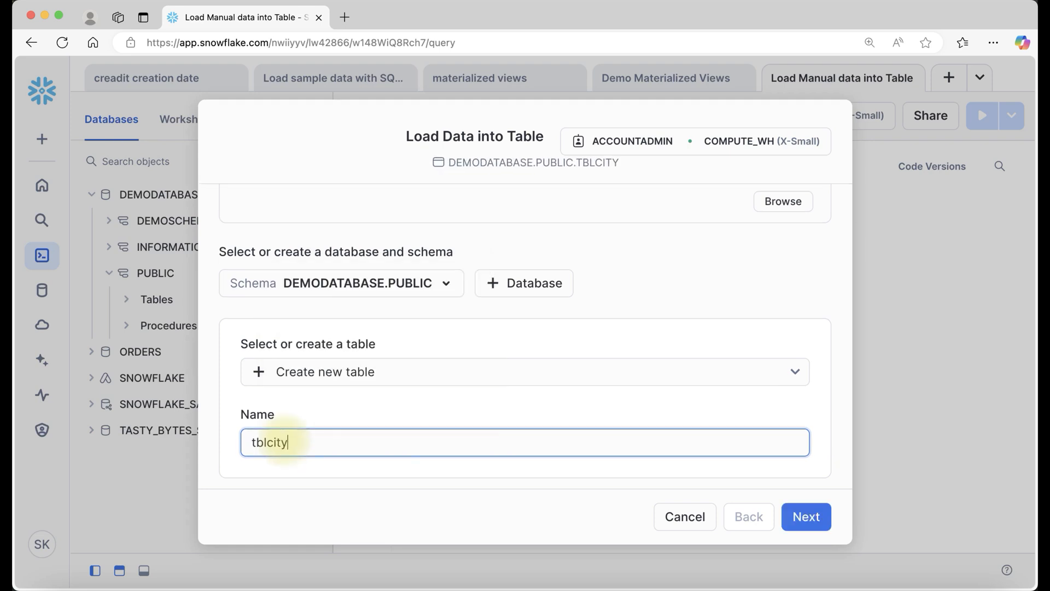
{"action": "type", "text": "biketripdata"}
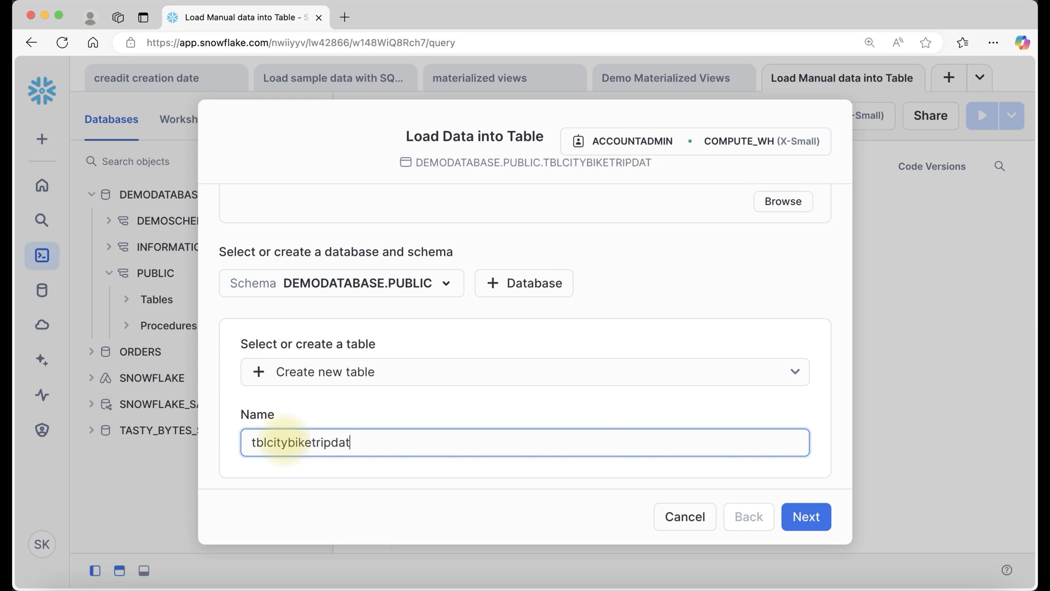
{"action": "left_click", "coordinate": [810, 517]}
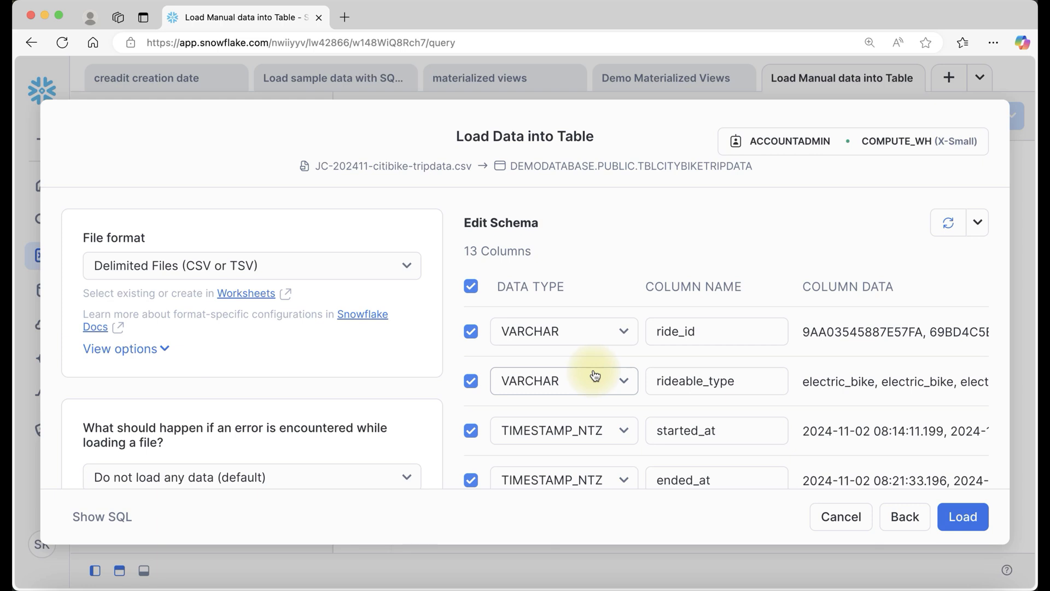
- Review the detected column names, data types and sample data, and examine the data types available for ride_id
{"action": "scroll", "coordinate": [595, 375], "scroll_direction": "down", "scroll_amount": 2}
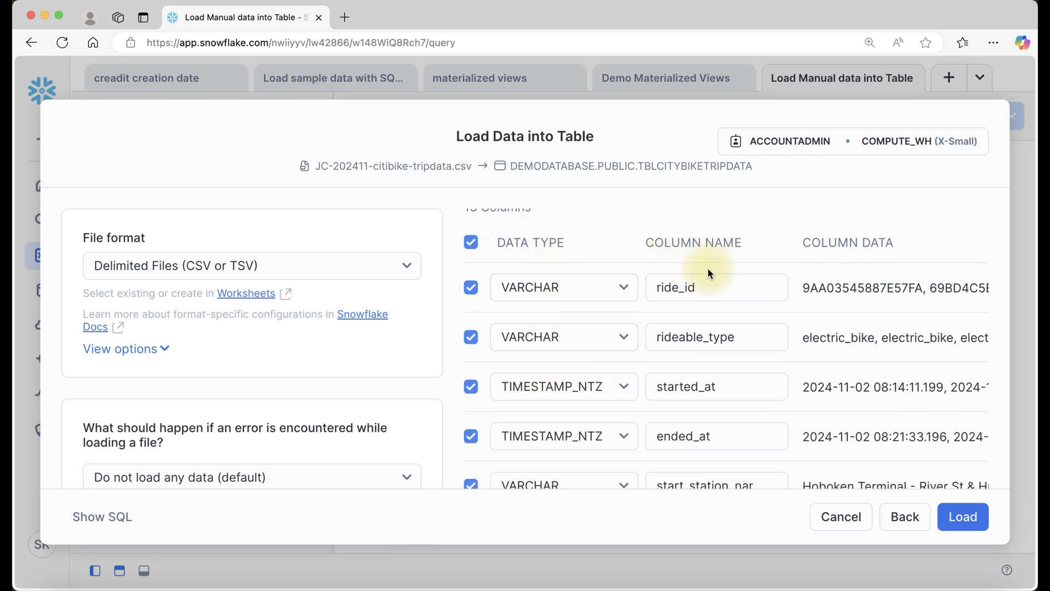
{"action": "scroll", "coordinate": [706, 367], "scroll_direction": "down", "scroll_amount": 2}
{"action": "scroll", "coordinate": [705, 367], "scroll_direction": "up", "scroll_amount": 4}
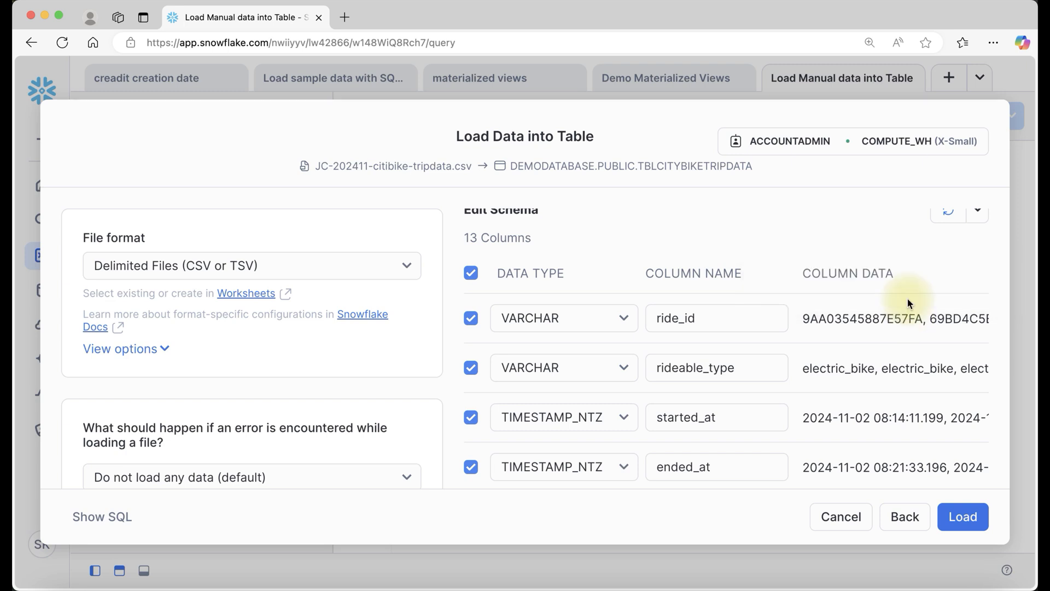
{"action": "scroll", "coordinate": [884, 392], "scroll_direction": "down", "scroll_amount": 7}
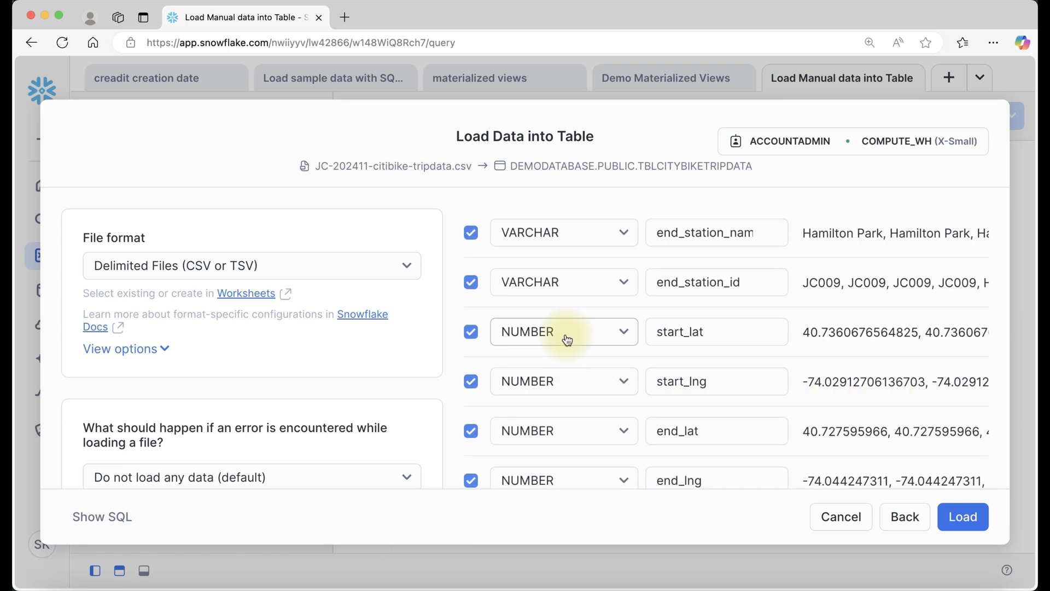
{"action": "scroll", "coordinate": [567, 339], "scroll_direction": "up", "scroll_amount": 7}
{"action": "left_click", "coordinate": [566, 331]}
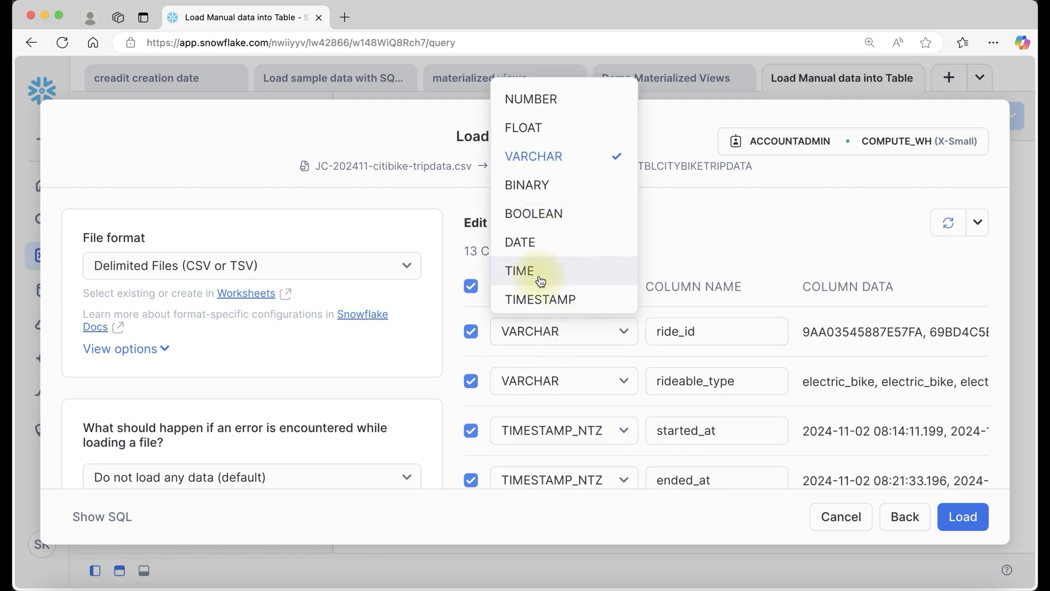
{"action": "scroll", "coordinate": [542, 281], "scroll_direction": "down", "scroll_amount": 5}
{"action": "scroll", "coordinate": [541, 281], "scroll_direction": "up", "scroll_amount": 5}
{"action": "left_click", "coordinate": [710, 249]}
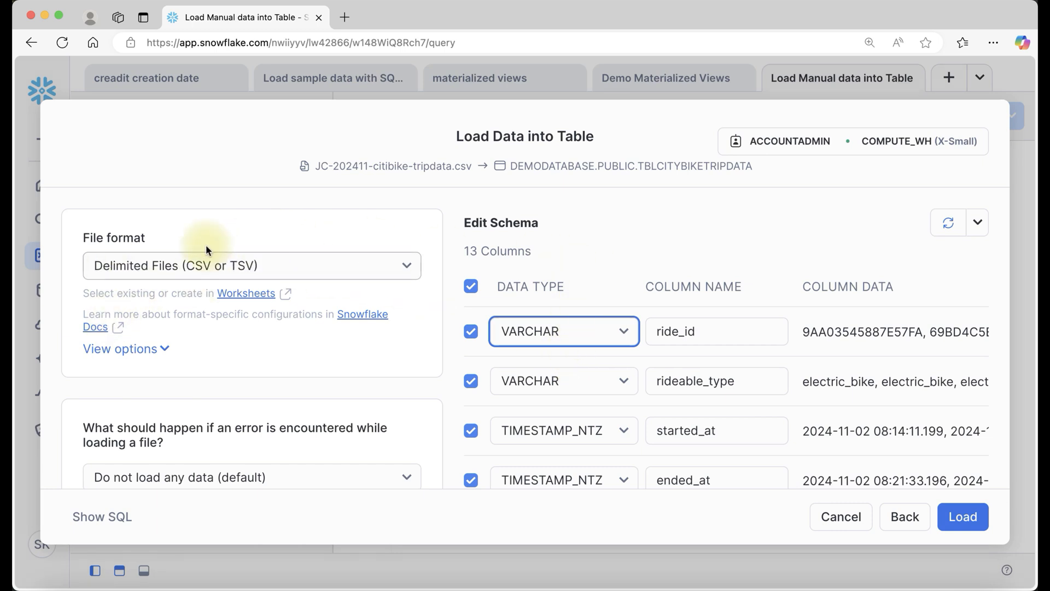
- Expand the file format options and examine the supported file types and the delimited-file settings
{"action": "left_click", "coordinate": [119, 350]}
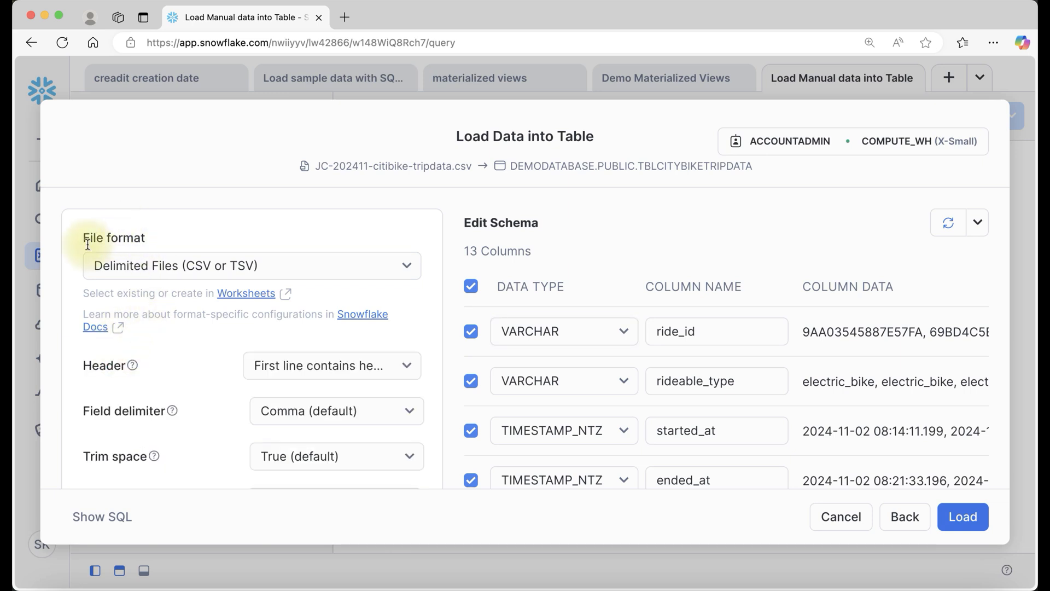
{"action": "scroll", "coordinate": [90, 243], "scroll_direction": "down", "scroll_amount": 2}
{"action": "scroll", "coordinate": [93, 244], "scroll_direction": "up", "scroll_amount": 2}
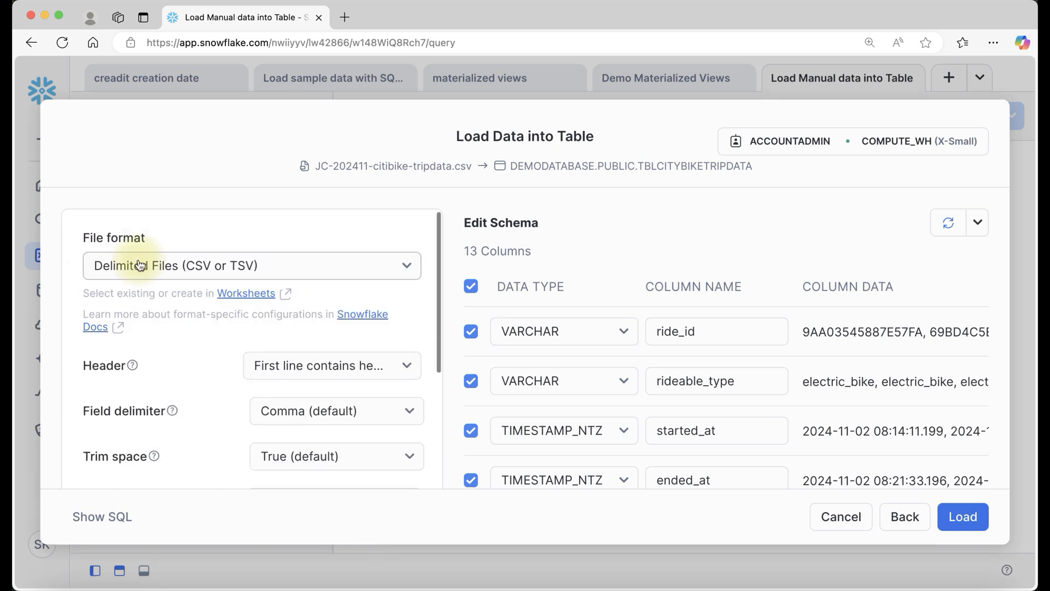
{"action": "left_click", "coordinate": [175, 275]}
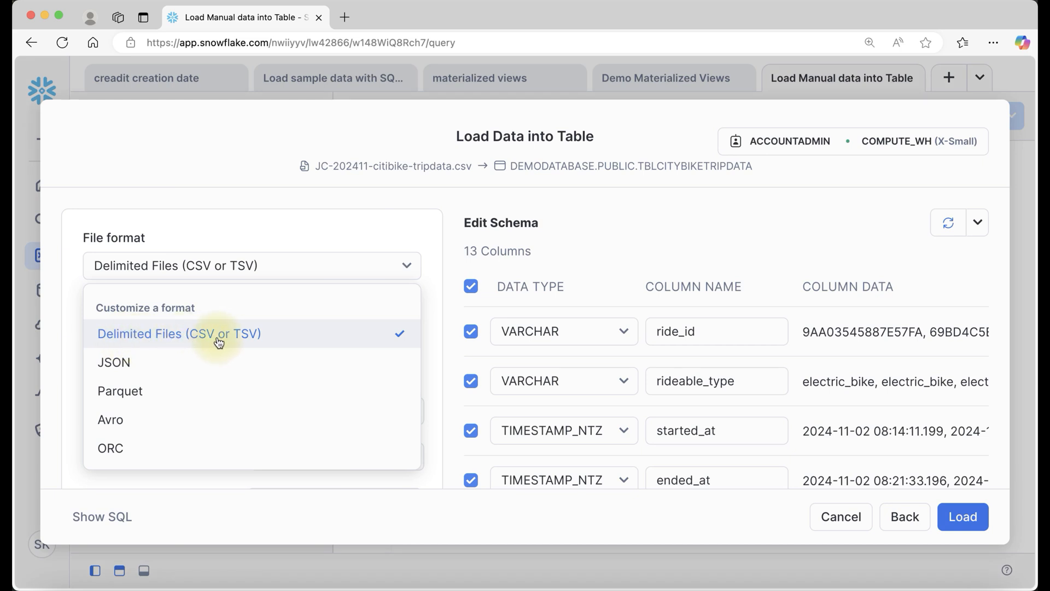
{"action": "left_click", "coordinate": [262, 211]}
{"action": "scroll", "coordinate": [159, 360], "scroll_direction": "down", "scroll_amount": 3}
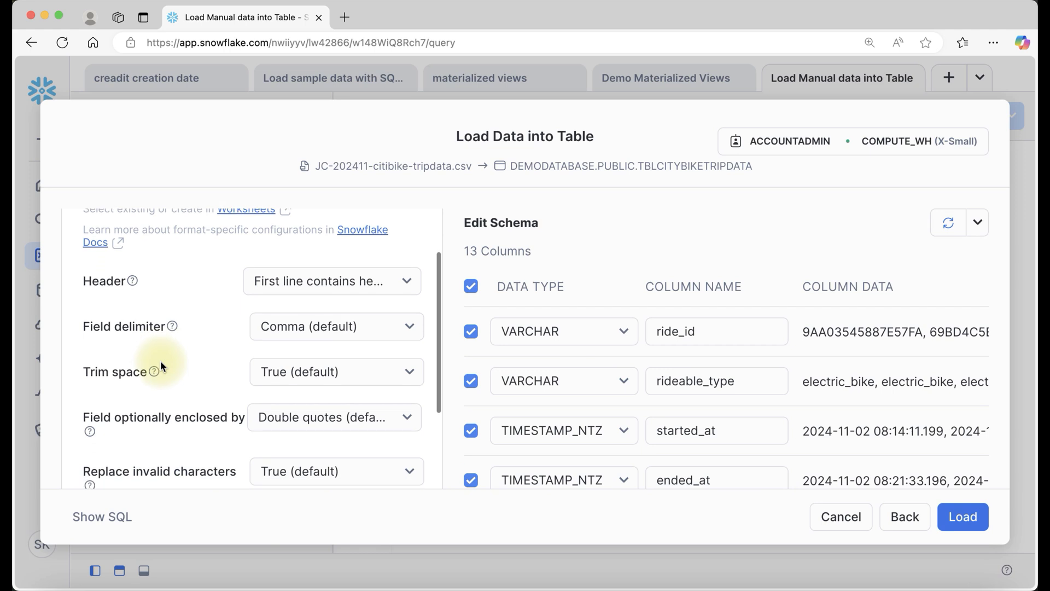
{"action": "scroll", "coordinate": [178, 434], "scroll_direction": "down", "scroll_amount": 2}
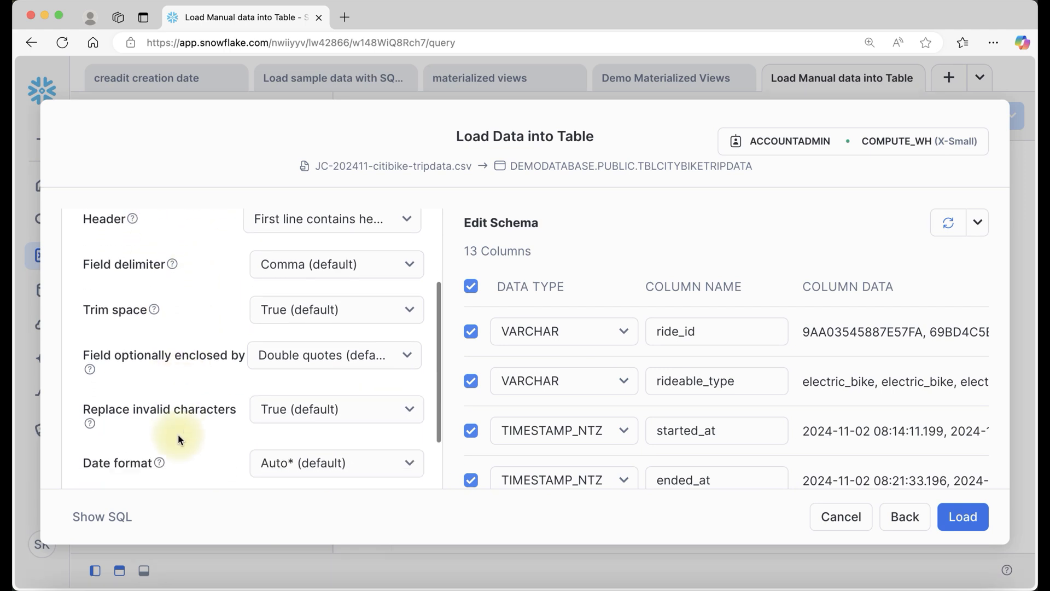
{"action": "scroll", "coordinate": [178, 434], "scroll_direction": "up", "scroll_amount": 3}
- Examine the choices for header, field delimiter and field enclosure, and review the date, time and timestamp format settings
{"action": "left_click", "coordinate": [300, 309]}
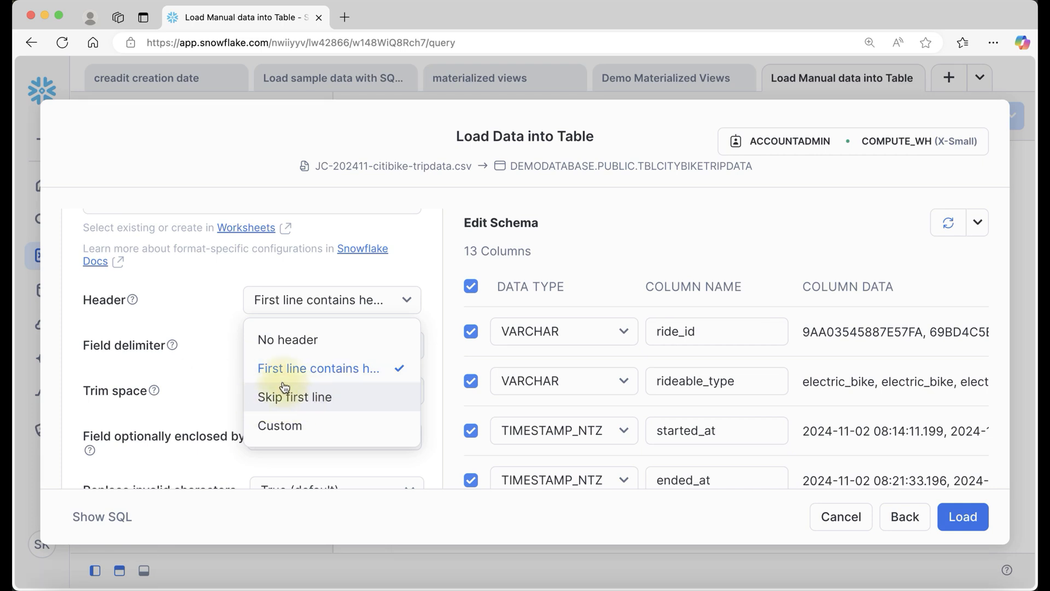
{"action": "left_click", "coordinate": [197, 298]}
{"action": "scroll", "coordinate": [200, 298], "scroll_direction": "down", "scroll_amount": 2}
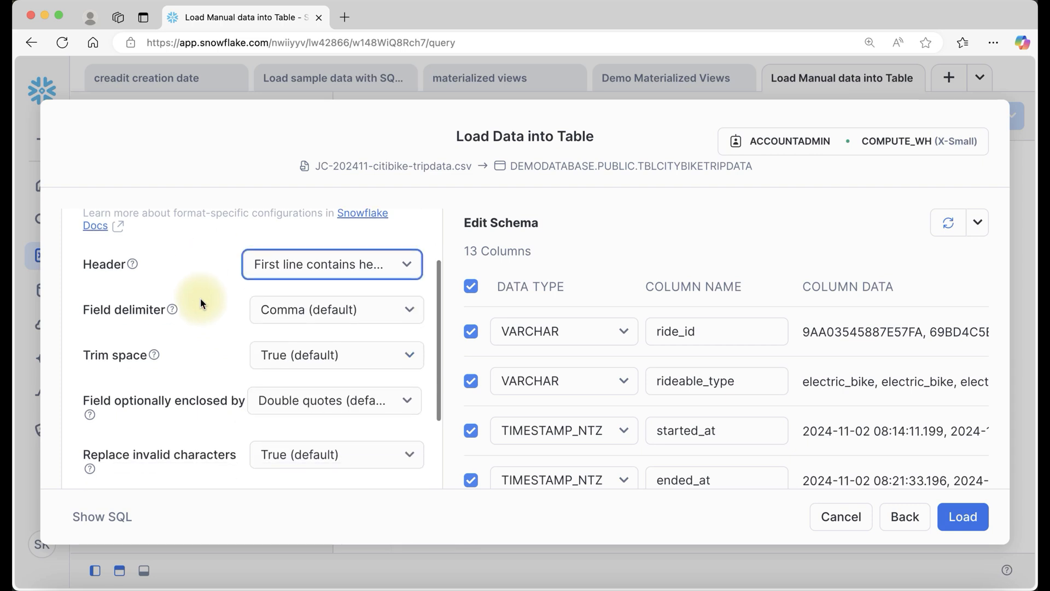
{"action": "left_click", "coordinate": [328, 312]}
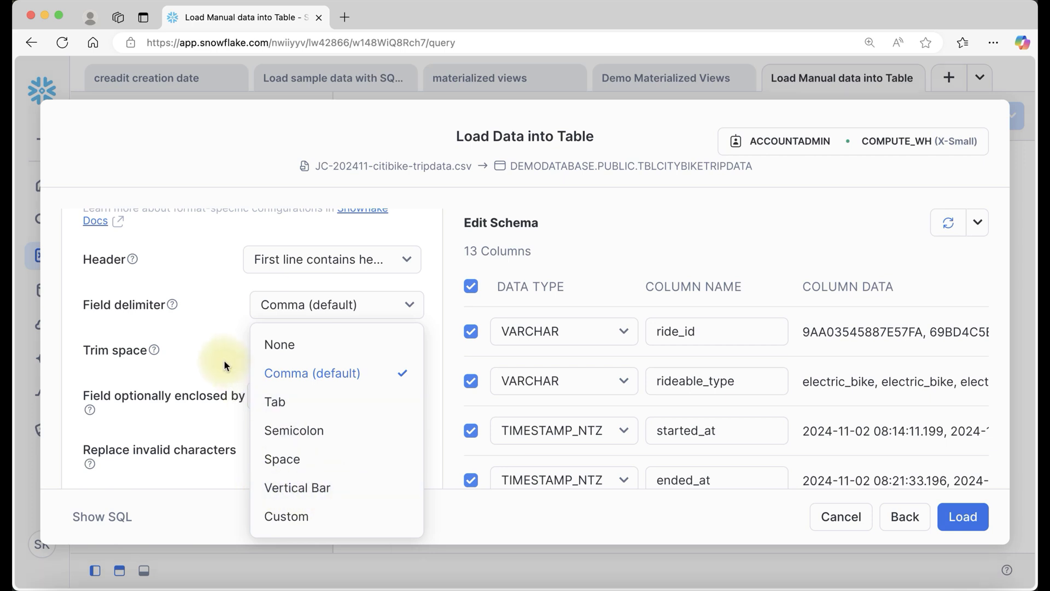
{"action": "left_click", "coordinate": [211, 329]}
{"action": "scroll", "coordinate": [210, 328], "scroll_direction": "down", "scroll_amount": 2}
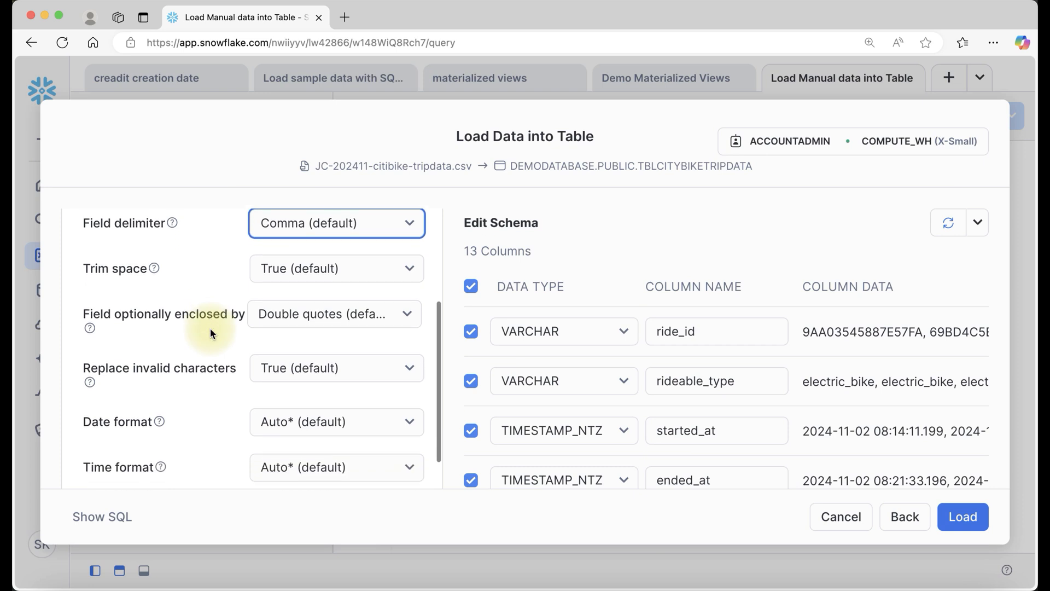
{"action": "scroll", "coordinate": [210, 328], "scroll_direction": "down", "scroll_amount": 1}
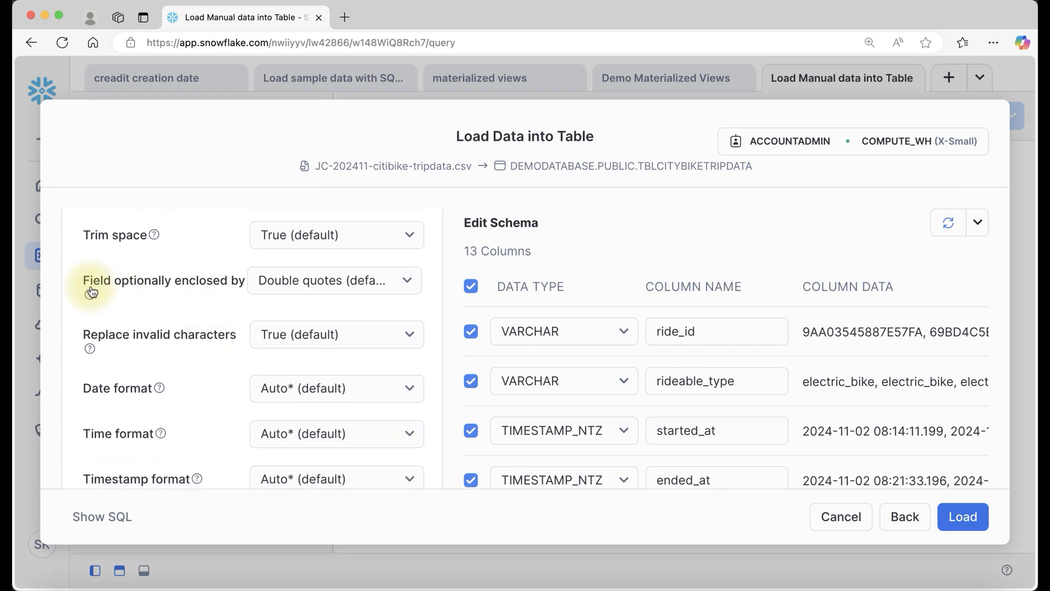
{"action": "left_click", "coordinate": [328, 284]}
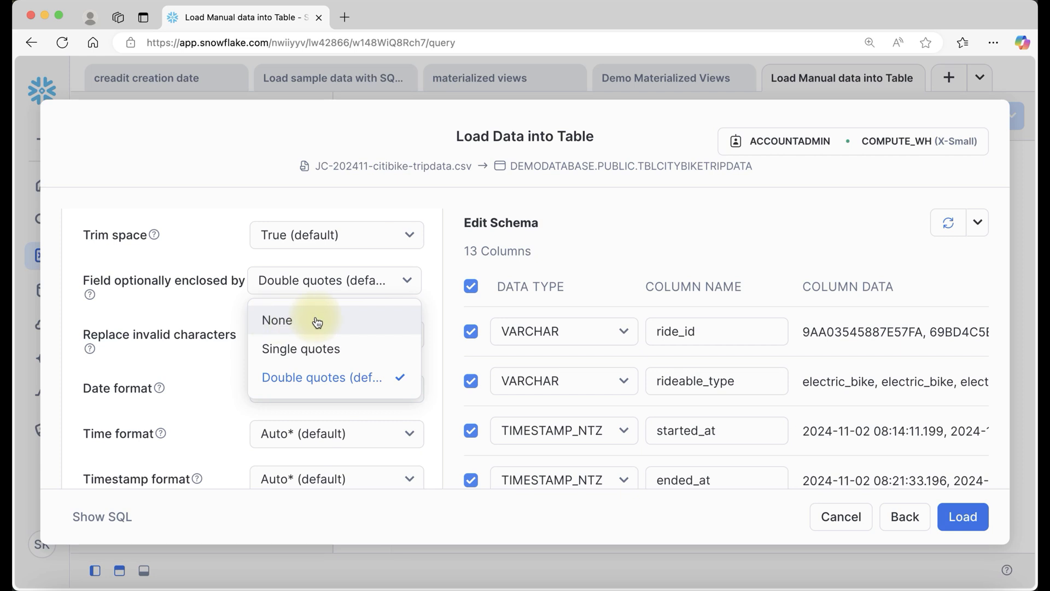
{"action": "scroll", "coordinate": [205, 376], "scroll_direction": "up", "scroll_amount": 3}
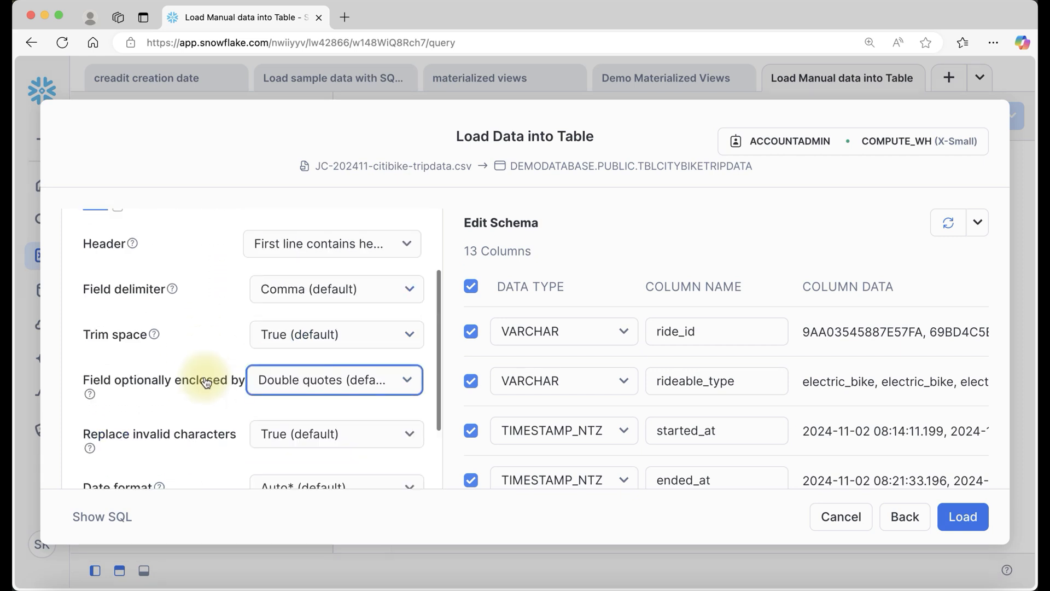
{"action": "scroll", "coordinate": [202, 411], "scroll_direction": "down", "scroll_amount": 5}
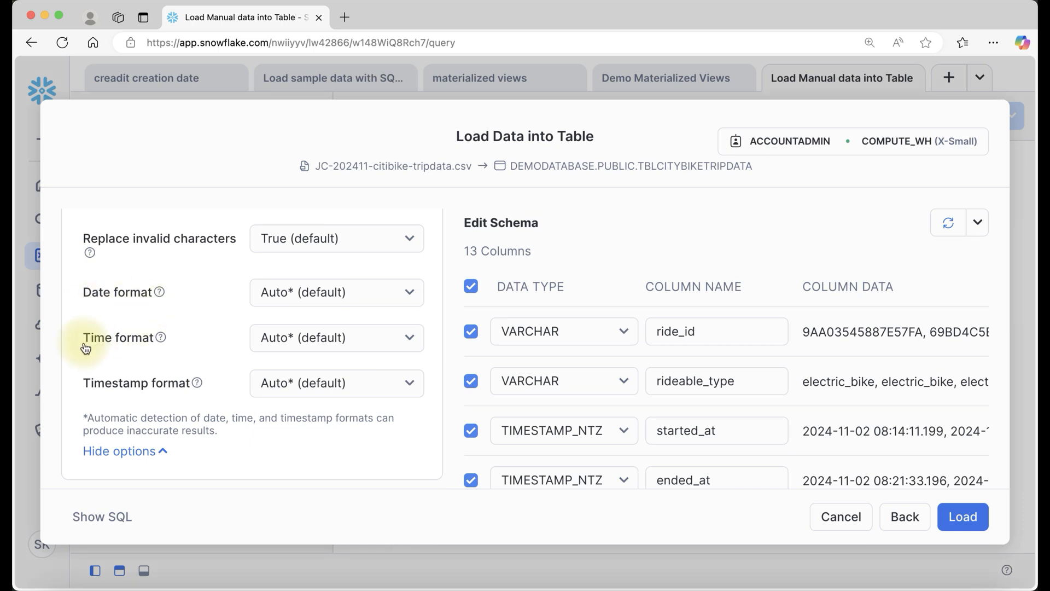
{"action": "scroll", "coordinate": [234, 352], "scroll_direction": "down", "scroll_amount": 2}
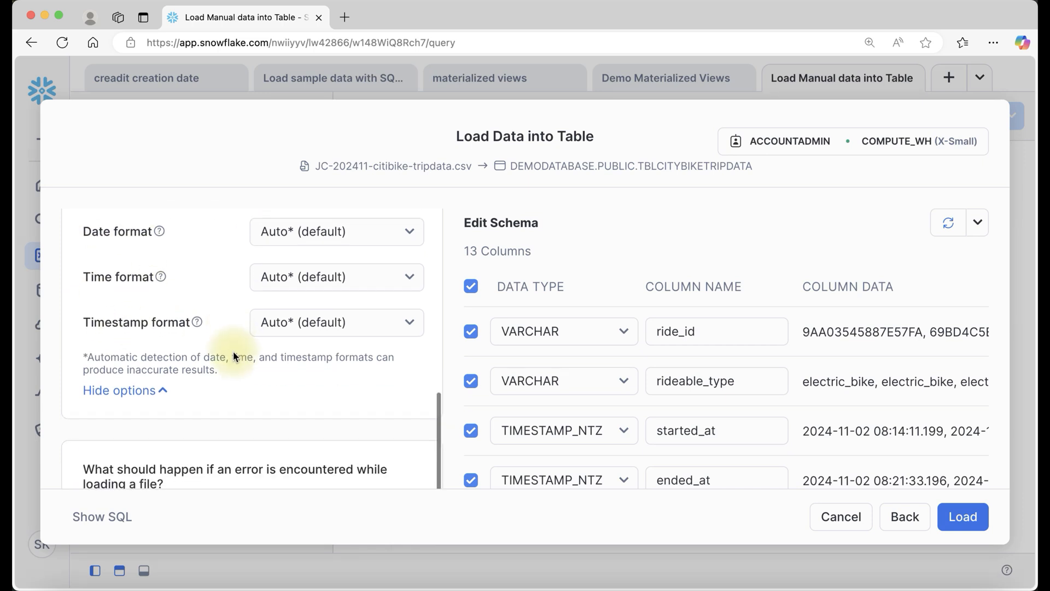
- Review the generated SQL for the import and load the CSV data into the new table
{"action": "left_click", "coordinate": [105, 524]}
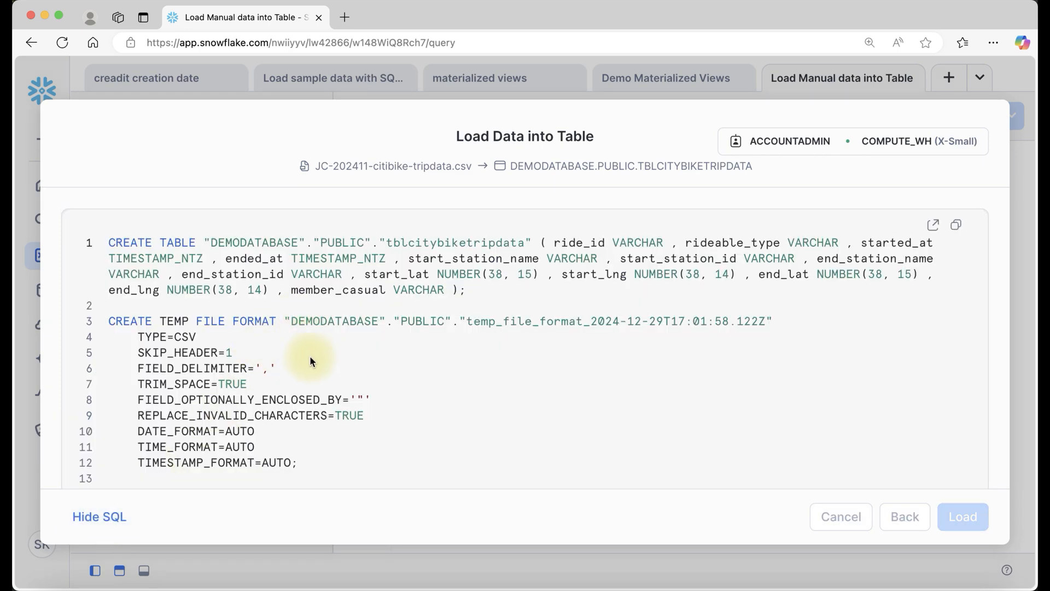
{"action": "scroll", "coordinate": [311, 363], "scroll_direction": "down", "scroll_amount": 1}
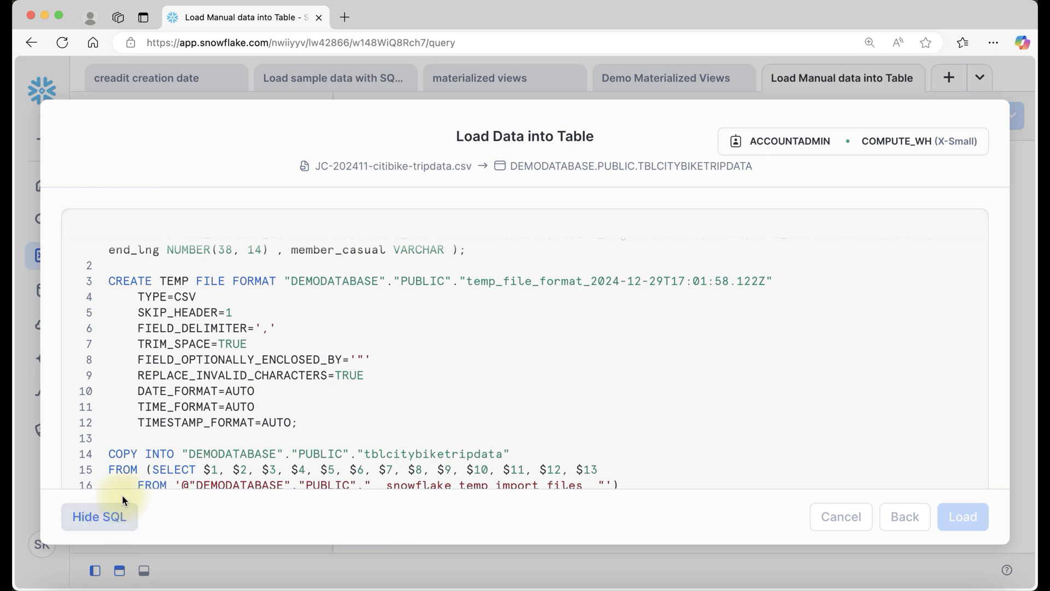
{"action": "left_click", "coordinate": [101, 519]}
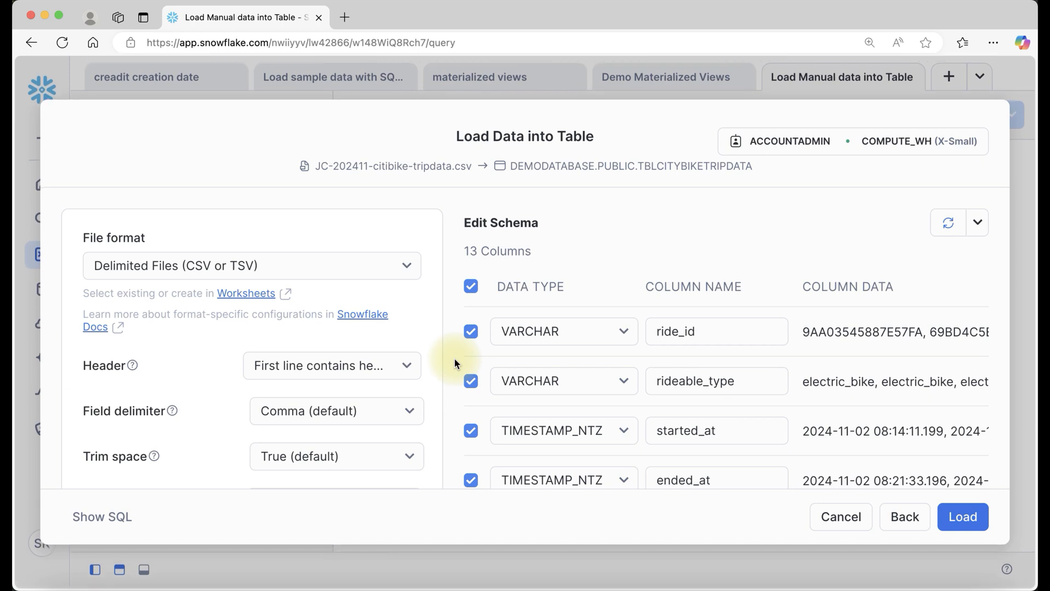
{"action": "left_click", "coordinate": [964, 520]}
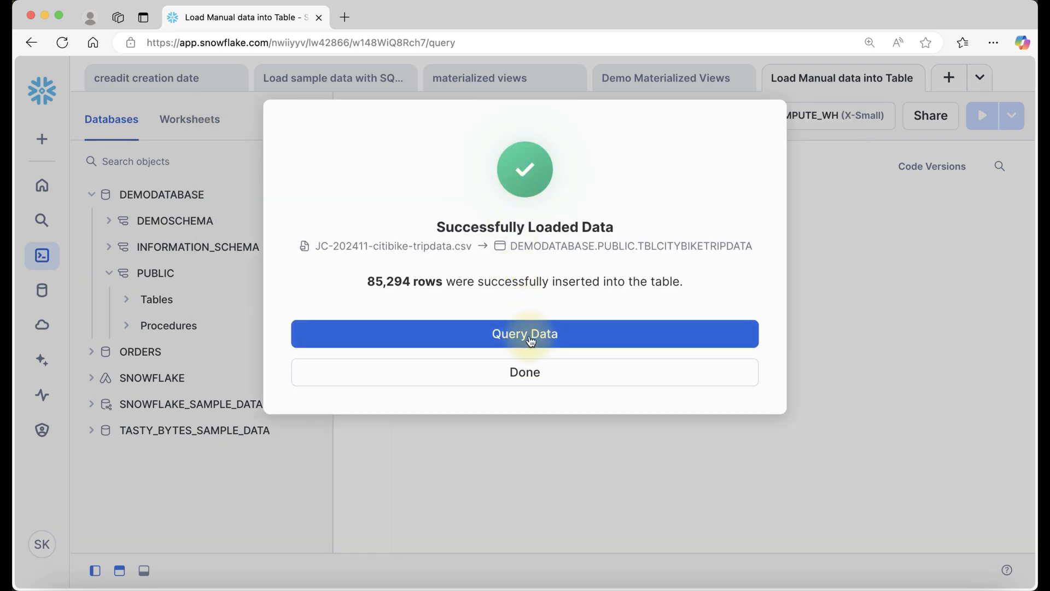
- Dismiss the load confirmation and insert the full name of the PUBLIC schema's TBLCITYBIKETRIPDATA table into the worksheet
{"action": "left_click", "coordinate": [523, 377]}
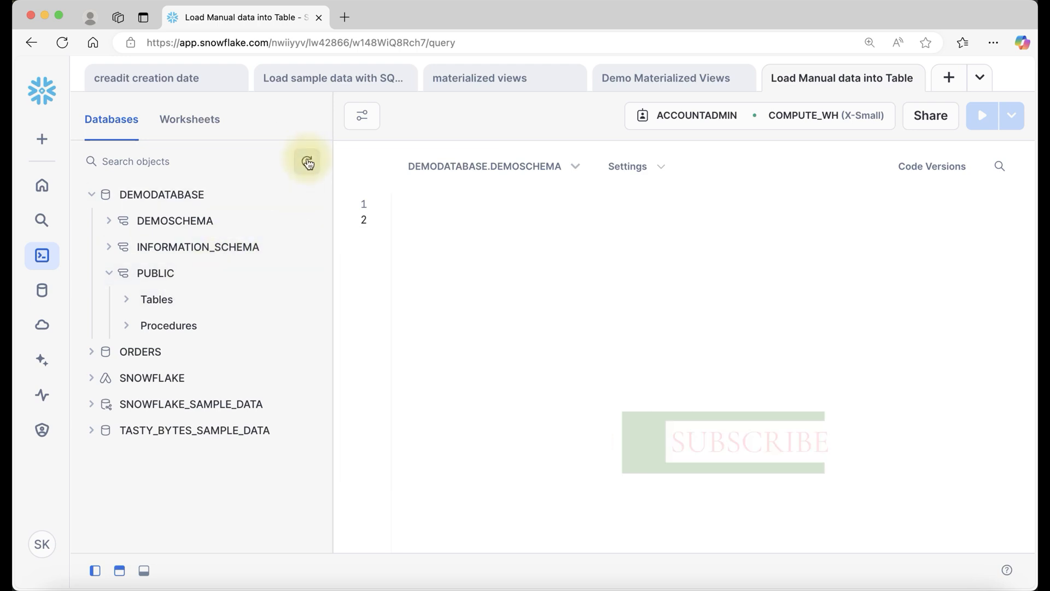
{"action": "left_click", "coordinate": [128, 304]}
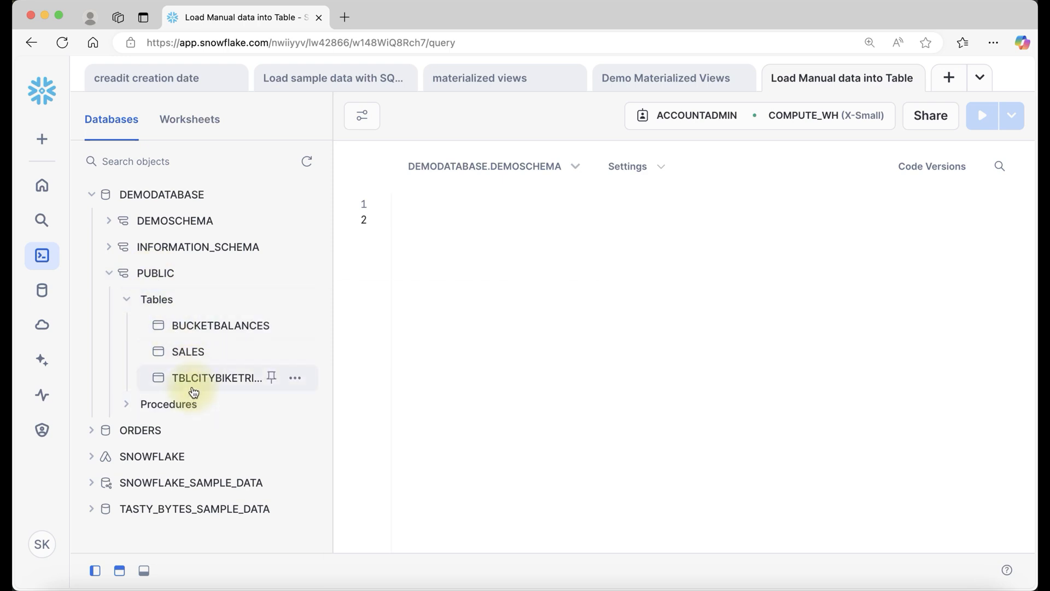
{"action": "mouse_move", "coordinate": [300, 386]}
{"action": "left_click", "coordinate": [297, 379]}
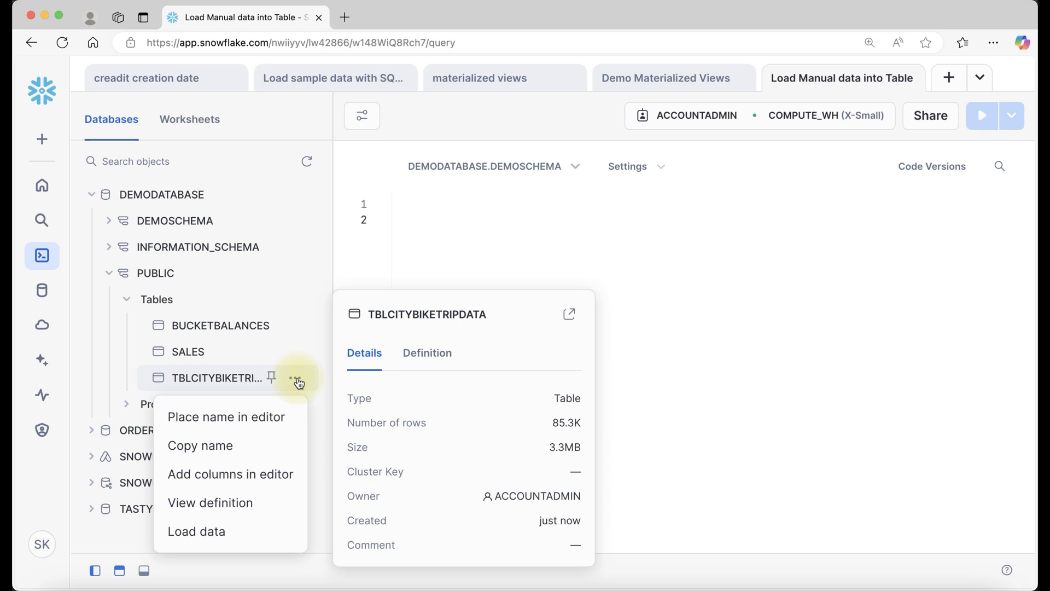
{"action": "left_click", "coordinate": [252, 419]}
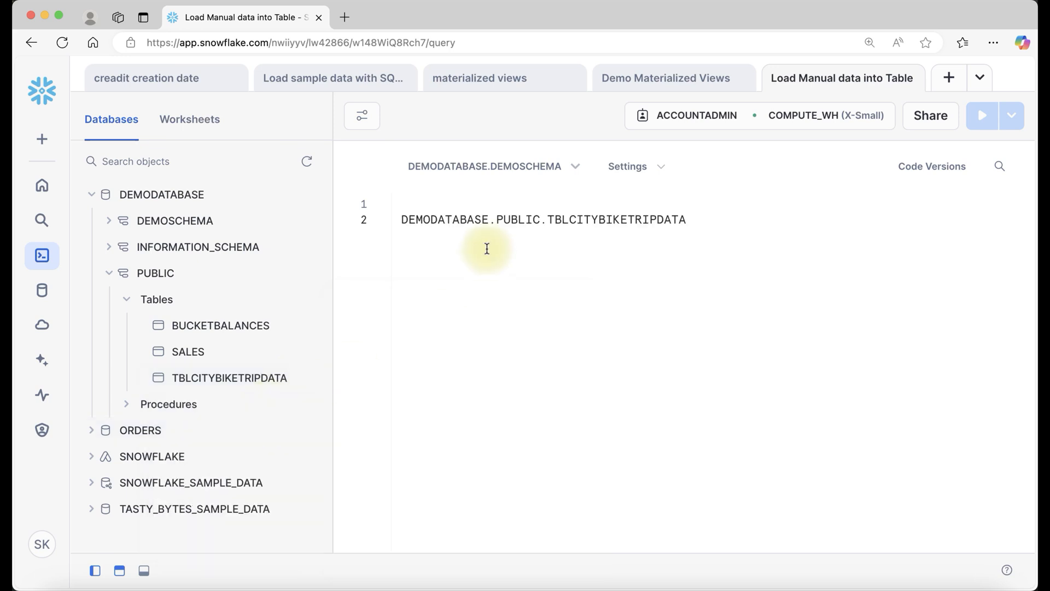
- Complete the statement as "select * from DEMODATABASE.PUBLIC.TBLCITYBIKETRIPDATA;" and run it
{"action": "type", "text": "select * fr"}
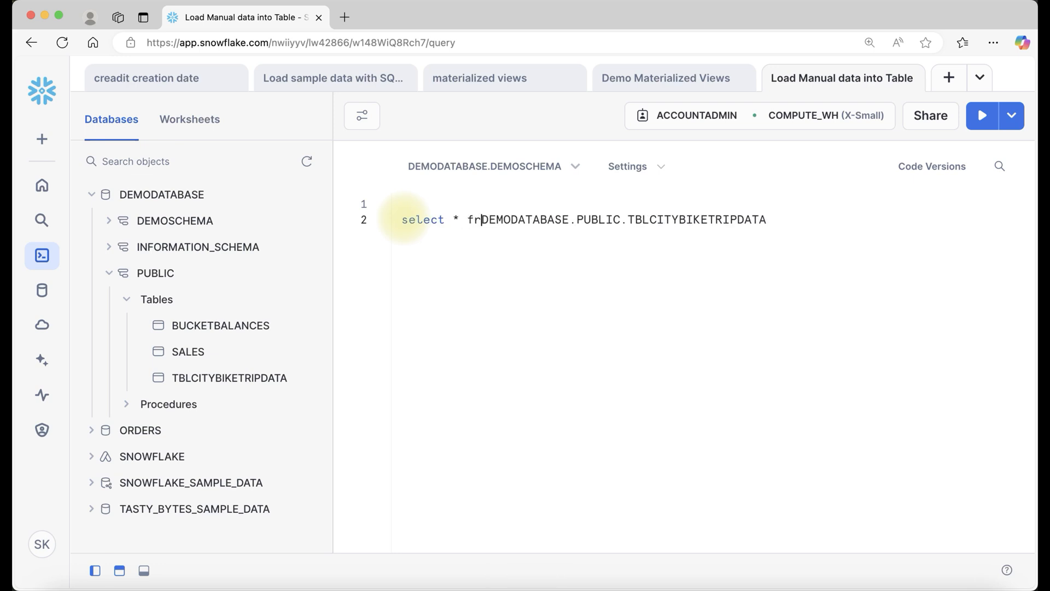
{"action": "type", "text": "om"}
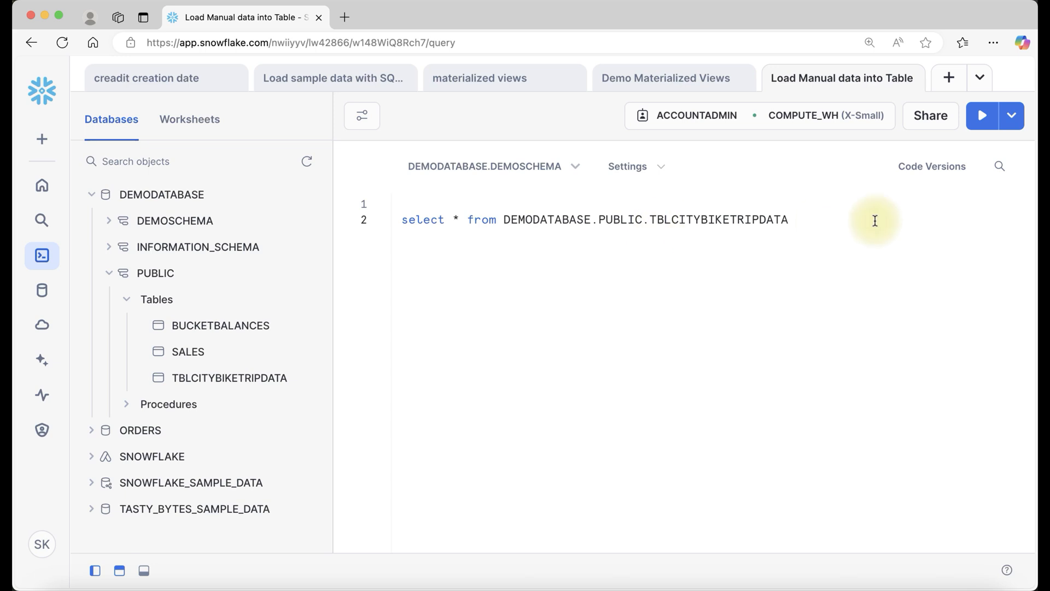
{"action": "left_click", "coordinate": [809, 222]}
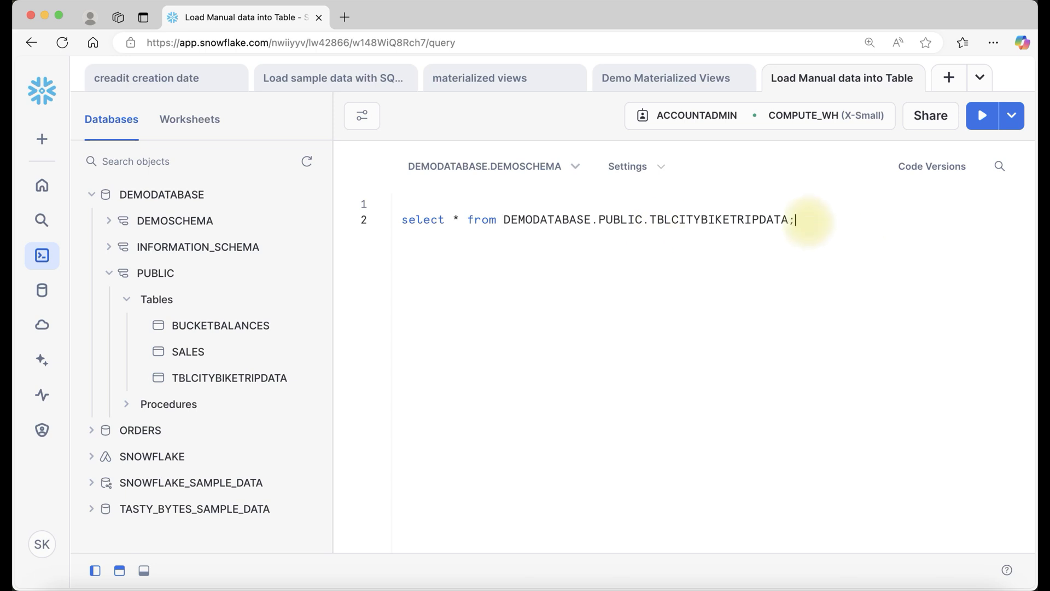
{"action": "key", "text": "super+Return"}
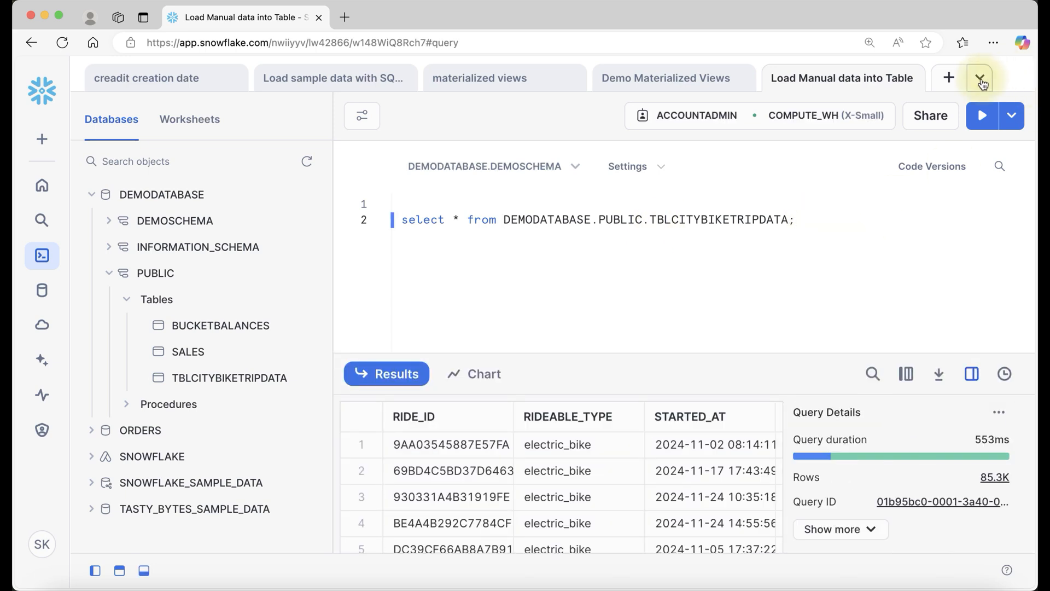
- Hide the query details, enlarge the results area and review the columns of the returned trip data
{"action": "left_click", "coordinate": [972, 371]}
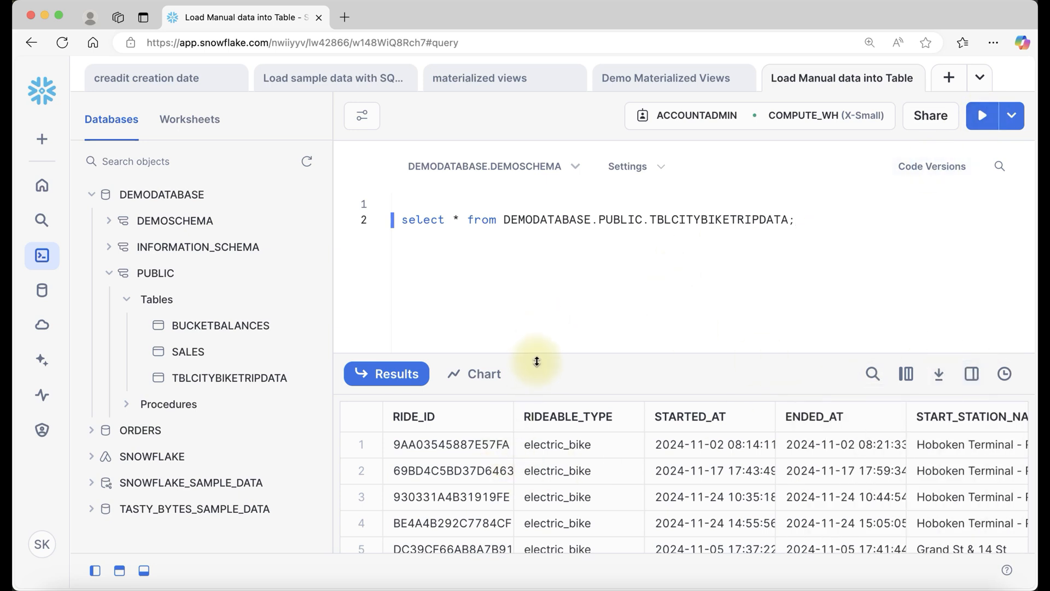
{"action": "left_click_drag", "start_coordinate": [593, 358], "coordinate": [596, 286]}
{"action": "scroll", "coordinate": [770, 432], "scroll_direction": "right", "scroll_amount": 10}
{"action": "scroll", "coordinate": [770, 432], "scroll_direction": "left", "scroll_amount": 10}
- Replace the asterisk in the query with count(1), run it and check the table's row count
{"action": "left_click", "coordinate": [461, 220]}
{"action": "key", "text": "BackSpace"}
{"action": "type", "text": "count(1)"}
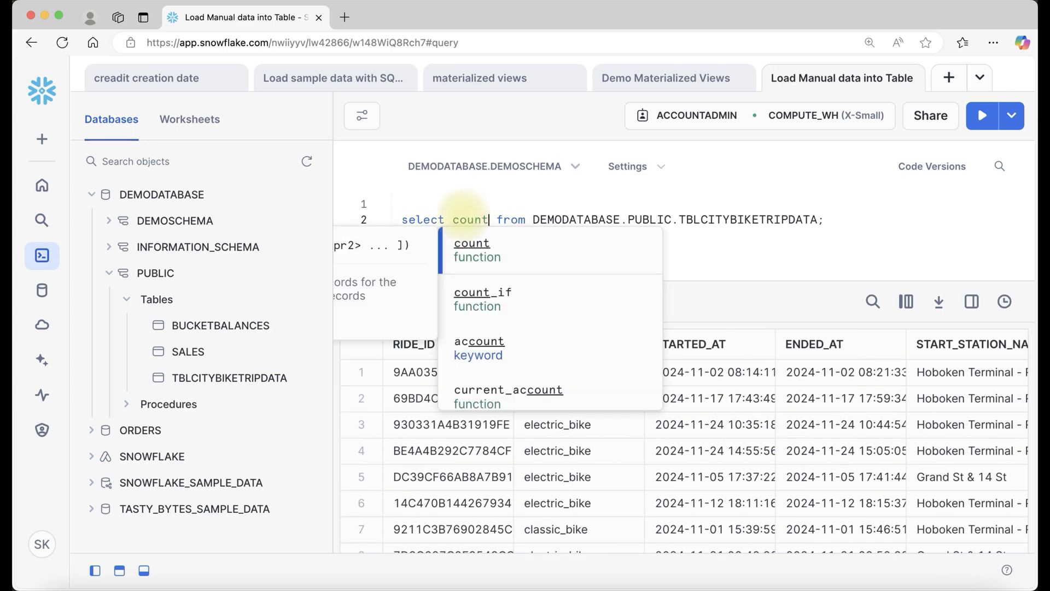
{"action": "left_click", "coordinate": [982, 114]}
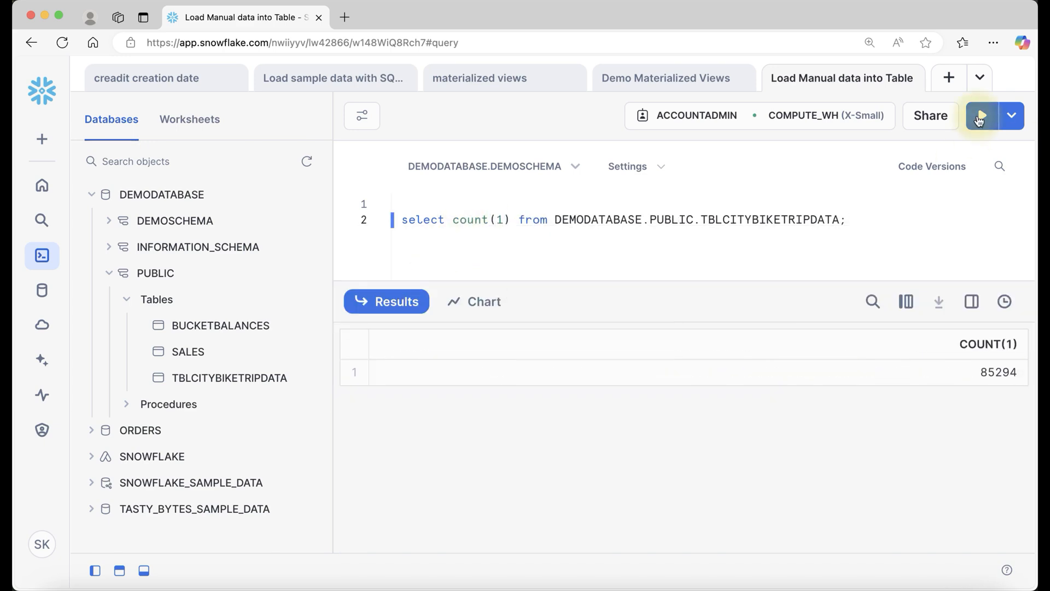
{"action": "left_click", "coordinate": [1006, 379]}
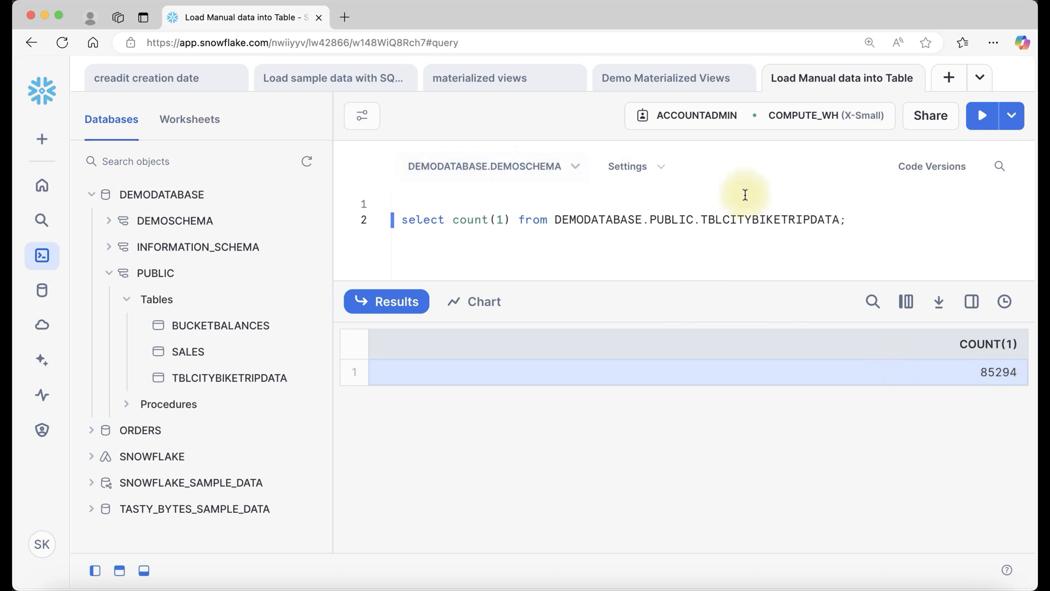